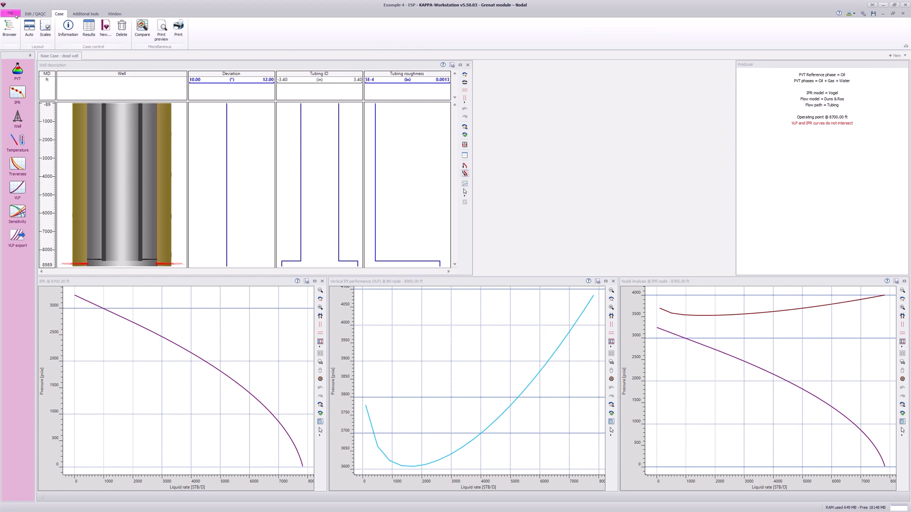
# Step: Review the fluid system in the PVT definition and the tubing and components in the well description
pyautogui.click(17, 70)
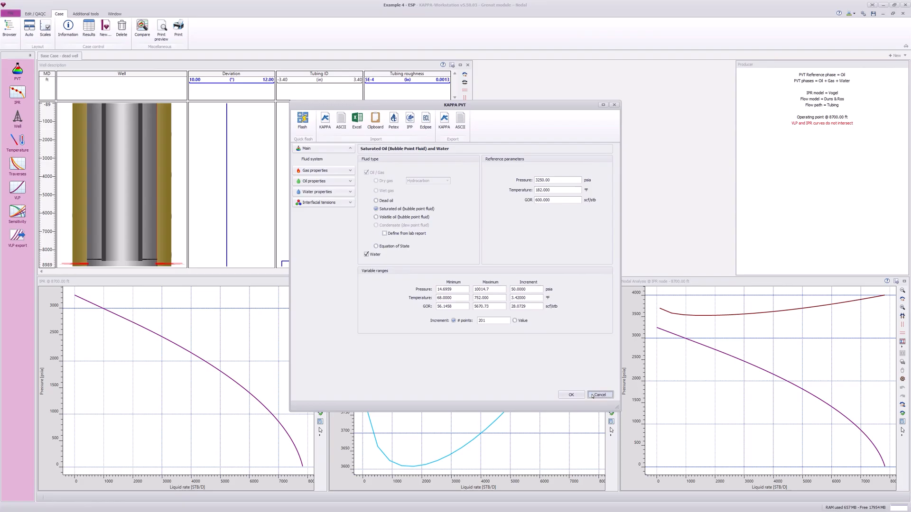
pyautogui.click(600, 395)
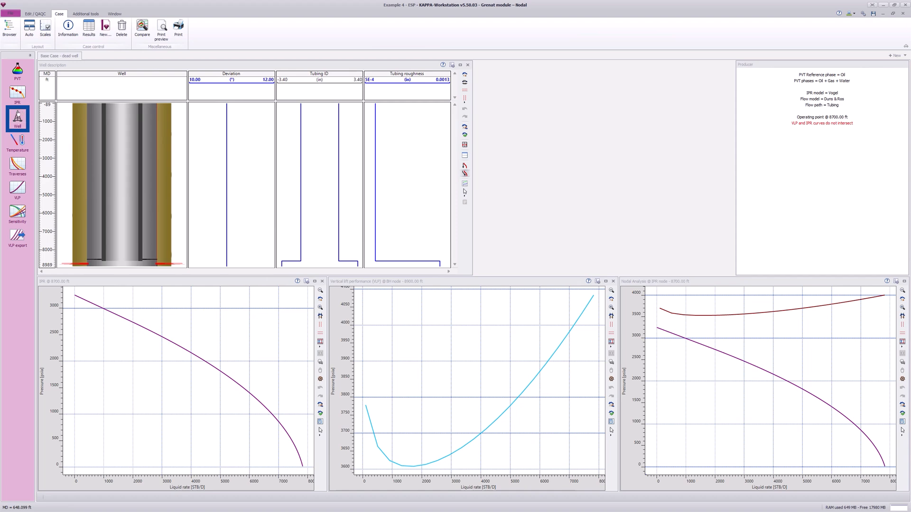
pyautogui.click(18, 115)
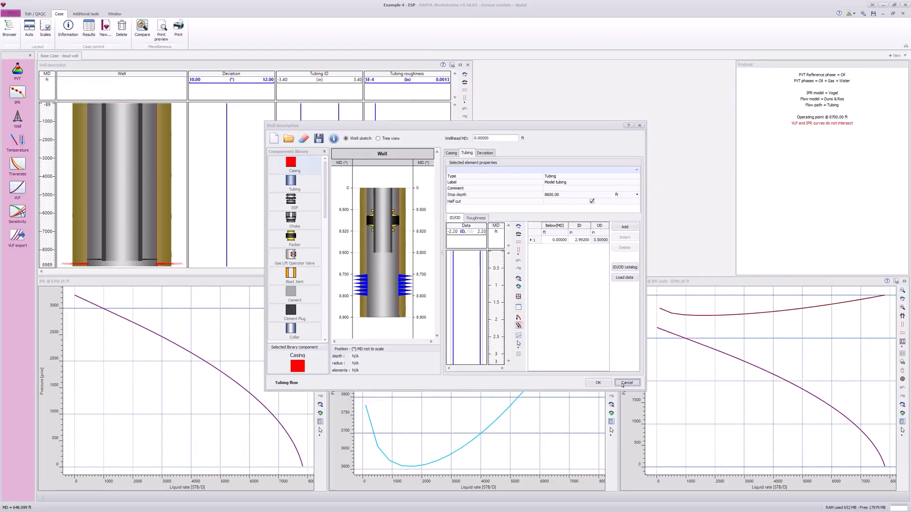
pyautogui.click(678, 421)
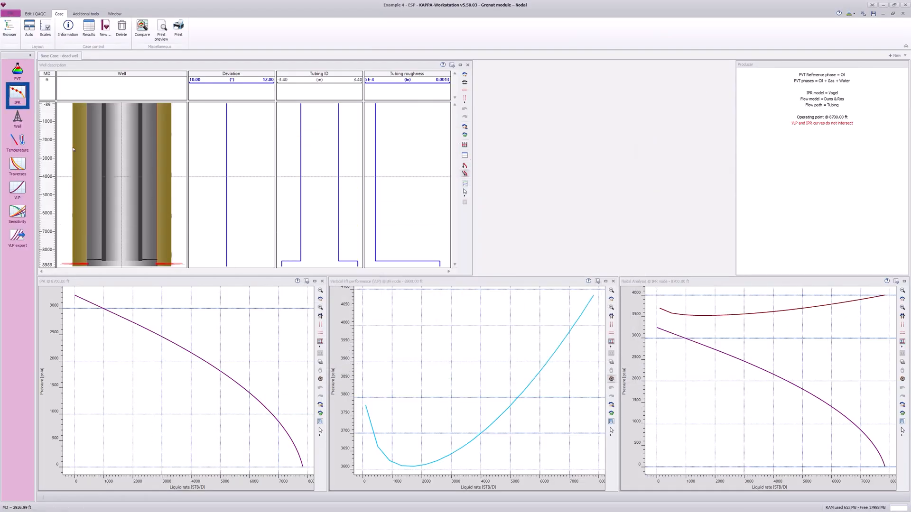
# Step: Review the IPR model definition, then the VLP correlations and computation inputs
pyautogui.click(17, 93)
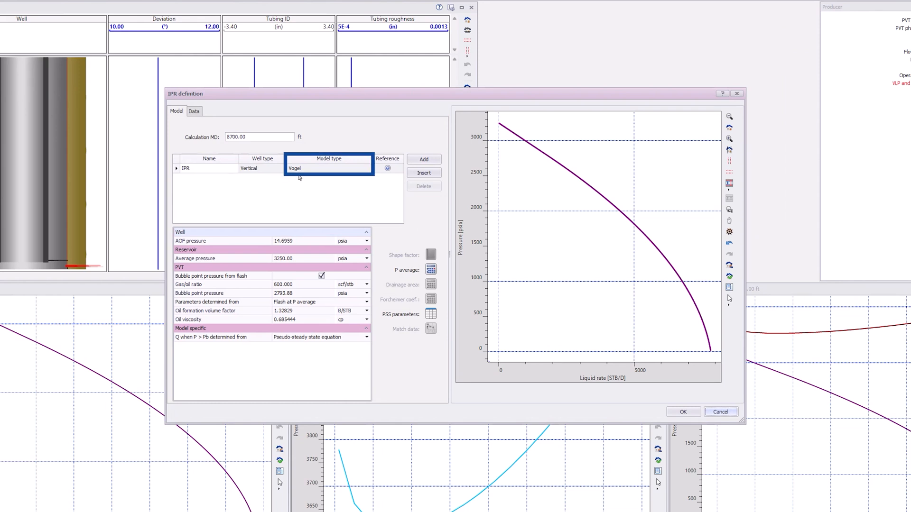
pyautogui.click(721, 412)
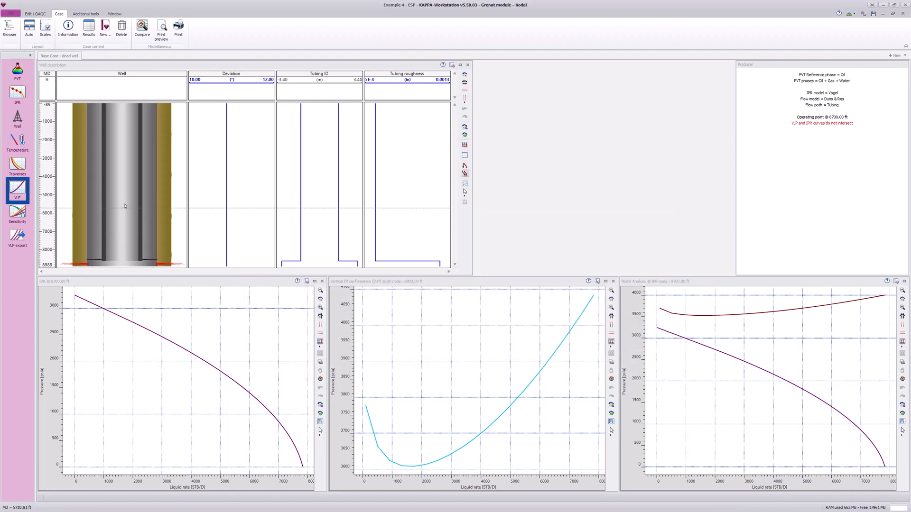
pyautogui.click(17, 188)
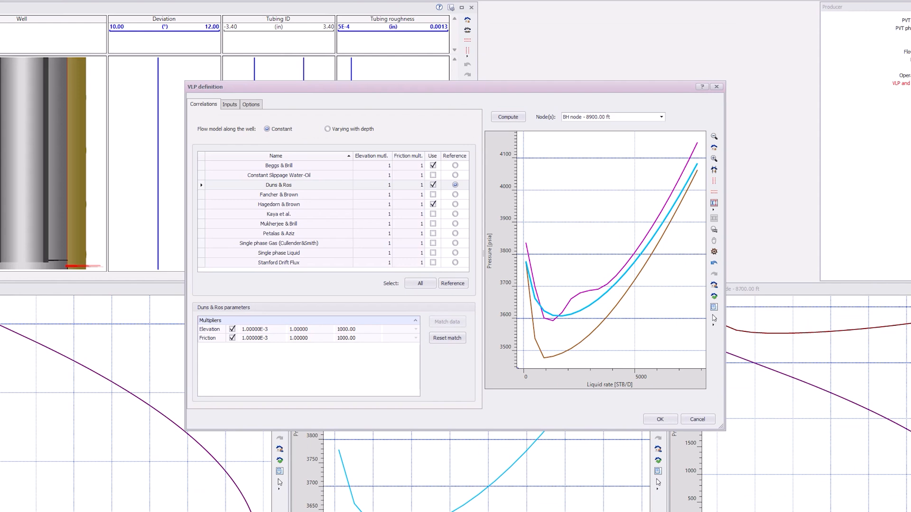
pyautogui.click(229, 104)
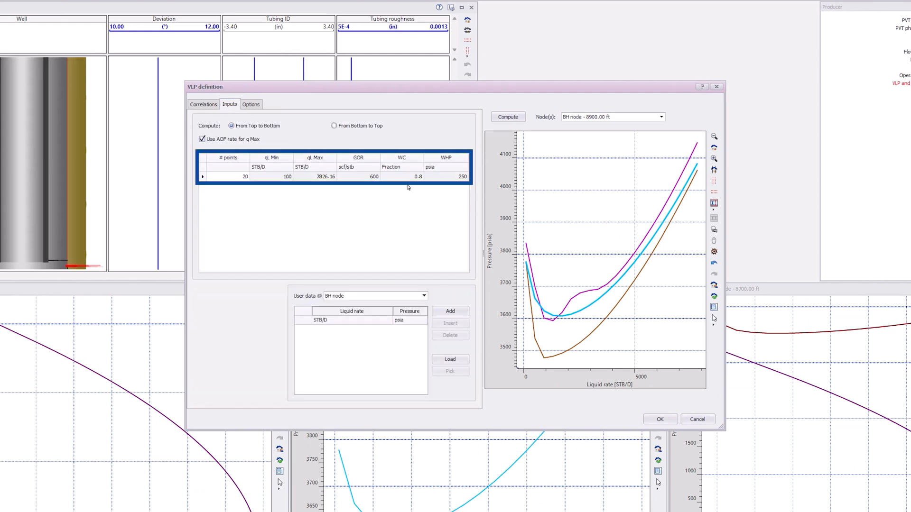
pyautogui.click(698, 420)
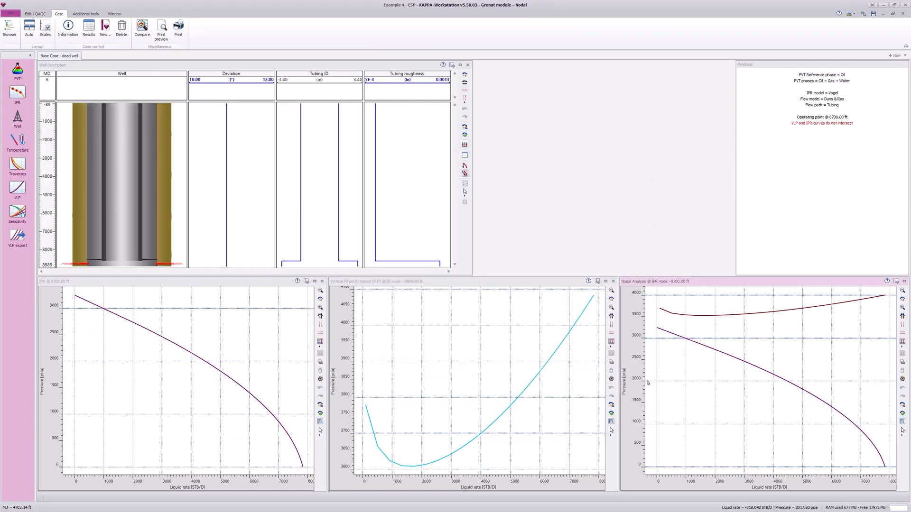
# Step: Show the legend on the main nodal analysis plot
pyautogui.rightClick(663, 376)
pyautogui.click(685, 382)
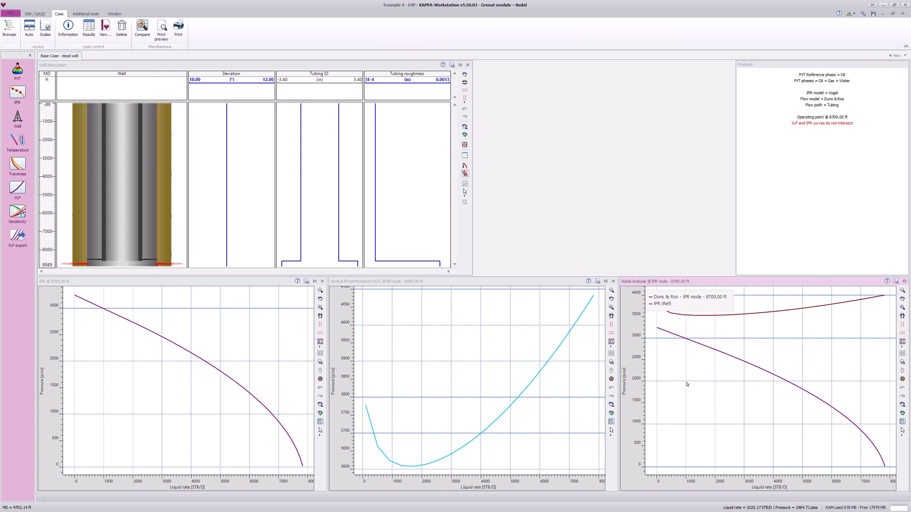
# Step: Start an ESP design with pump MD 8600 ft and target production rate 4000 STB/D, and compute the estimated conditions at the pump
pyautogui.click(91, 15)
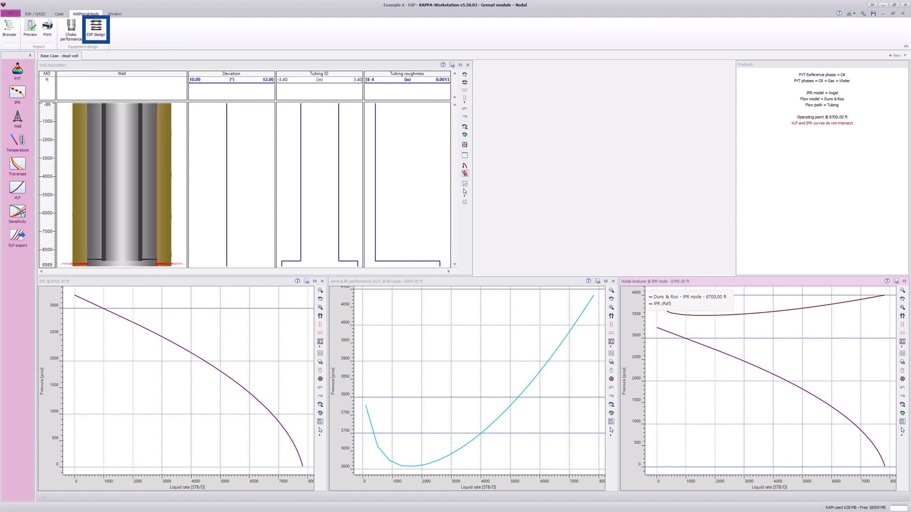
pyautogui.click(97, 30)
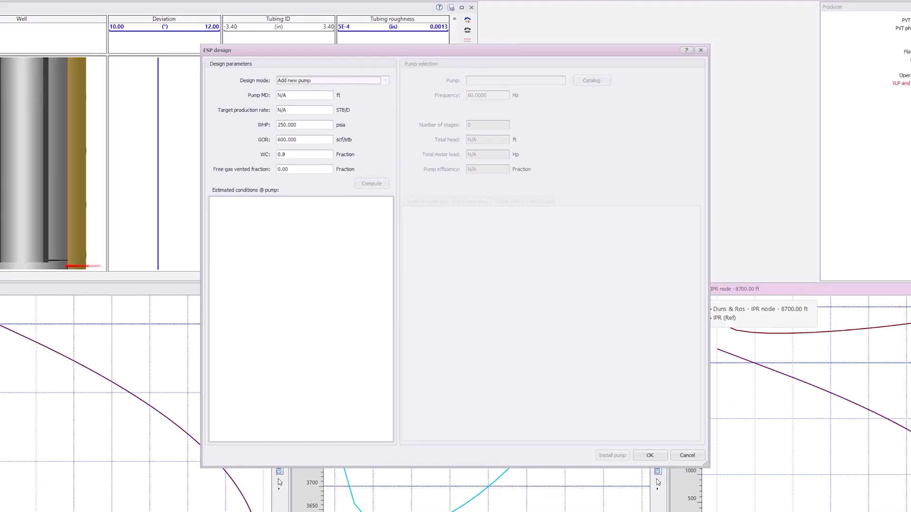
pyautogui.click(329, 133)
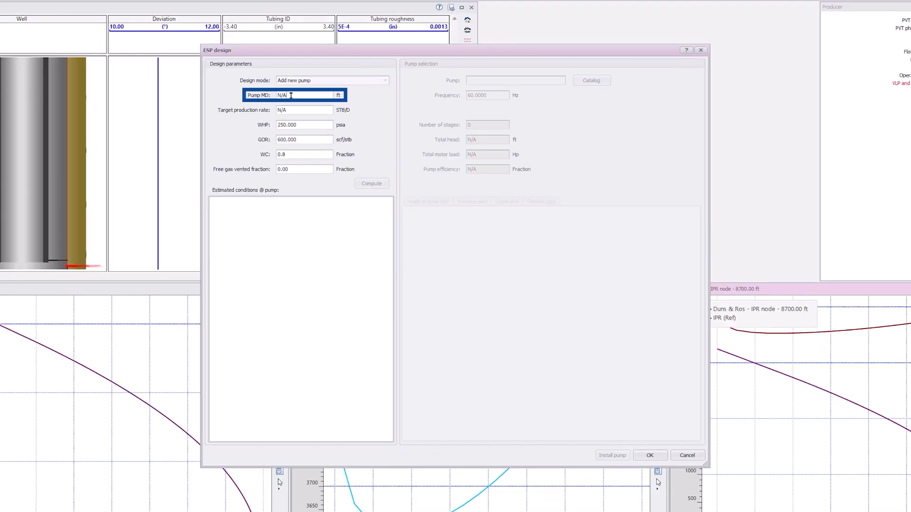
pyautogui.moveTo(291, 95); pyautogui.dragTo(276, 96)
pyautogui.write('8600')
pyautogui.moveTo(286, 109); pyautogui.dragTo(271, 110)
pyautogui.write('4000')
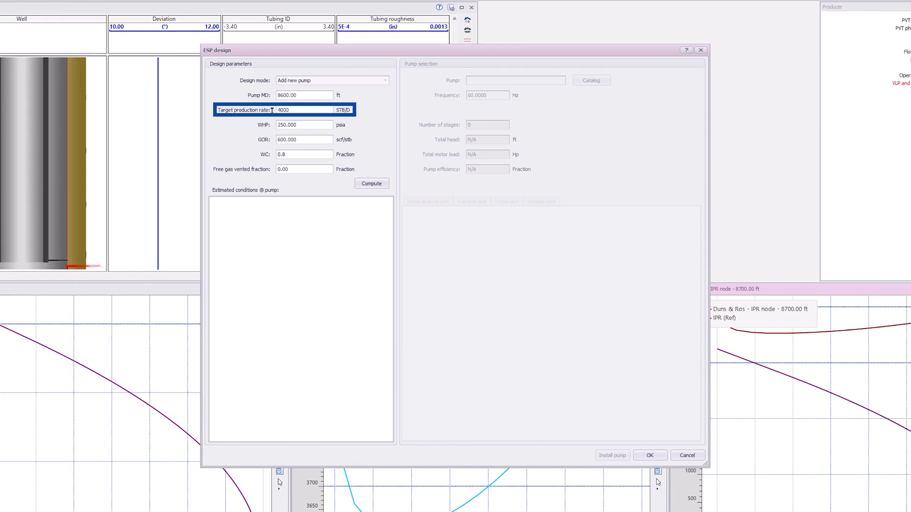
pyautogui.click(302, 169)
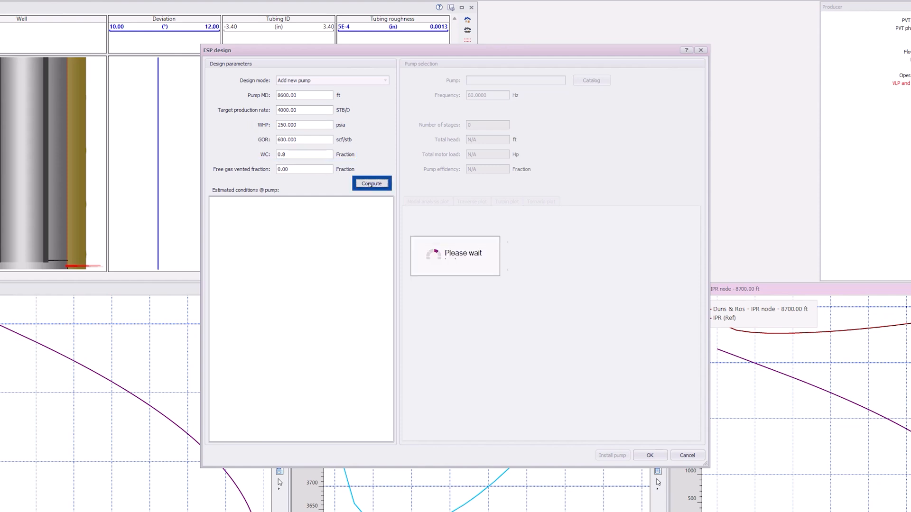
pyautogui.click(370, 184)
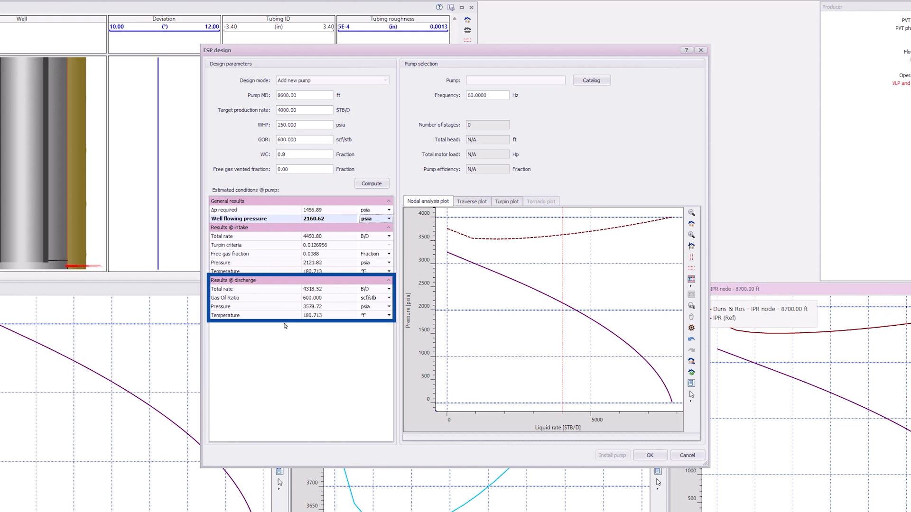
# Step: Show the legend on the ESP design's nodal analysis plot and place it below the IPR curve
pyautogui.rightClick(465, 347)
pyautogui.click(491, 352)
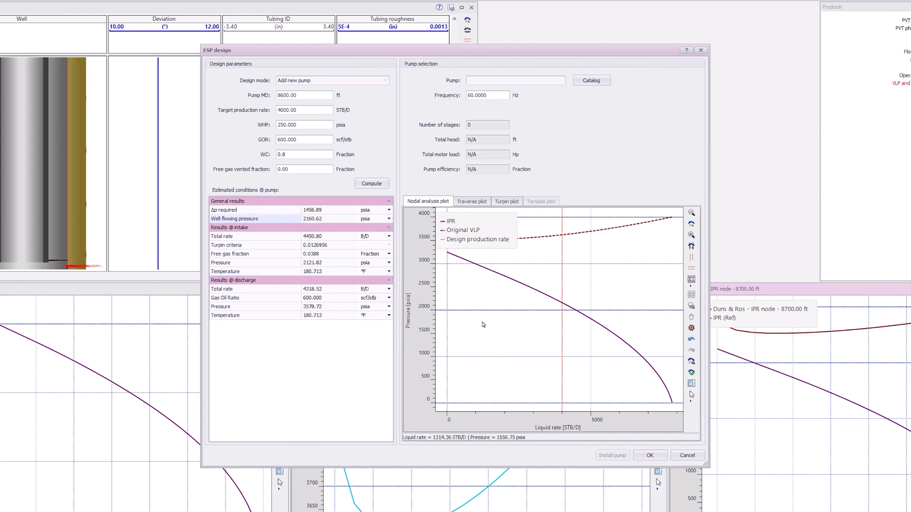
pyautogui.moveTo(472, 241); pyautogui.dragTo(473, 333)
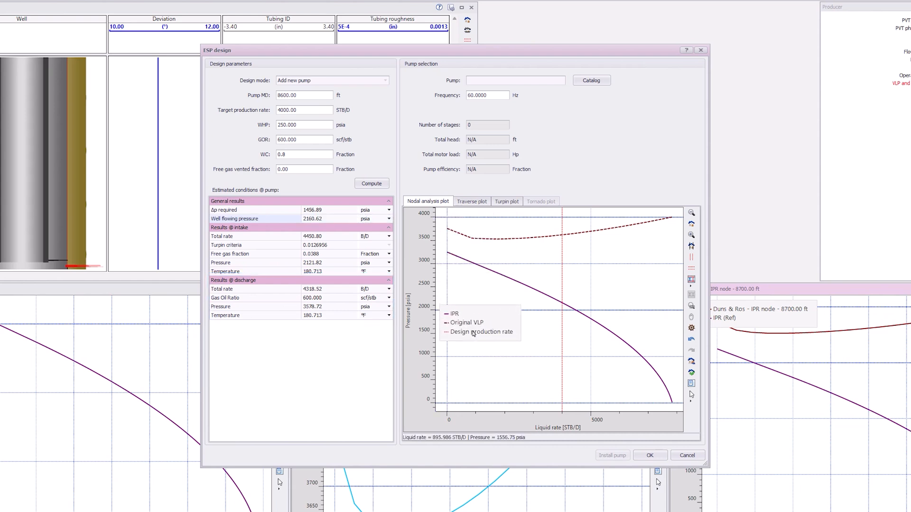
# Step: Copy the Reda GN4000 pump from the pump catalog into the design and shift the plot legend clear of the curves
pyautogui.click(593, 85)
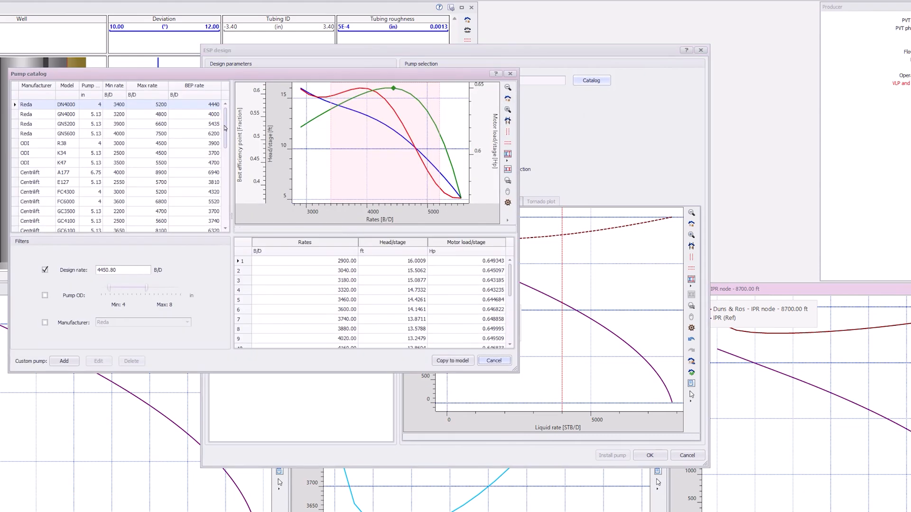
pyautogui.scroll(-5, 221, 178)
pyautogui.scroll(-3, 221, 178)
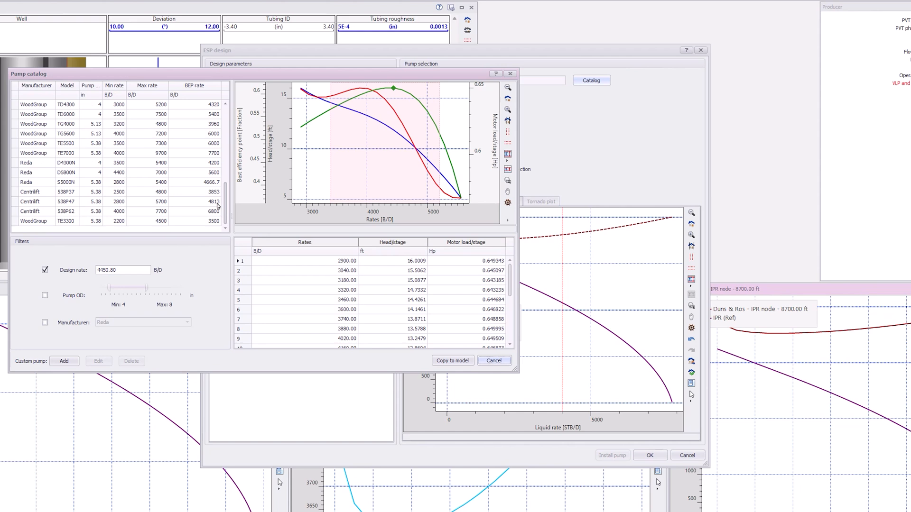
pyautogui.moveTo(225, 202); pyautogui.dragTo(238, 128)
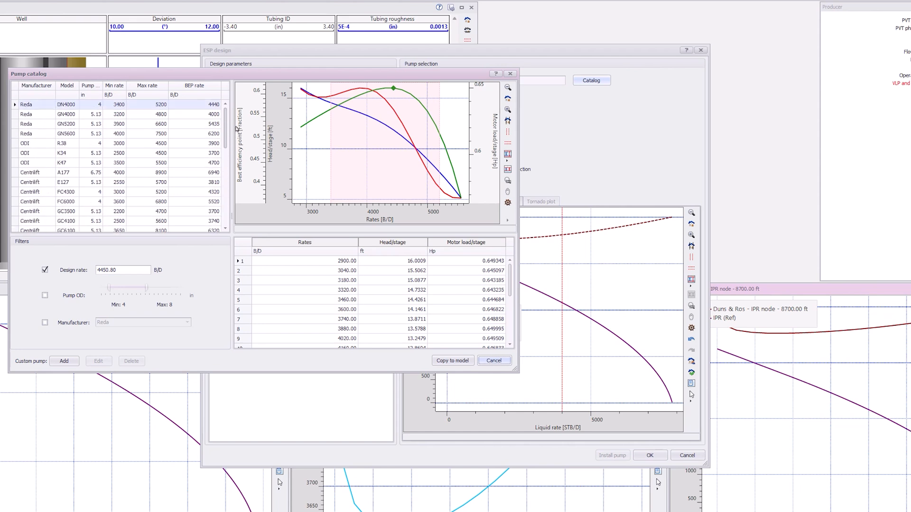
pyautogui.press('Down')
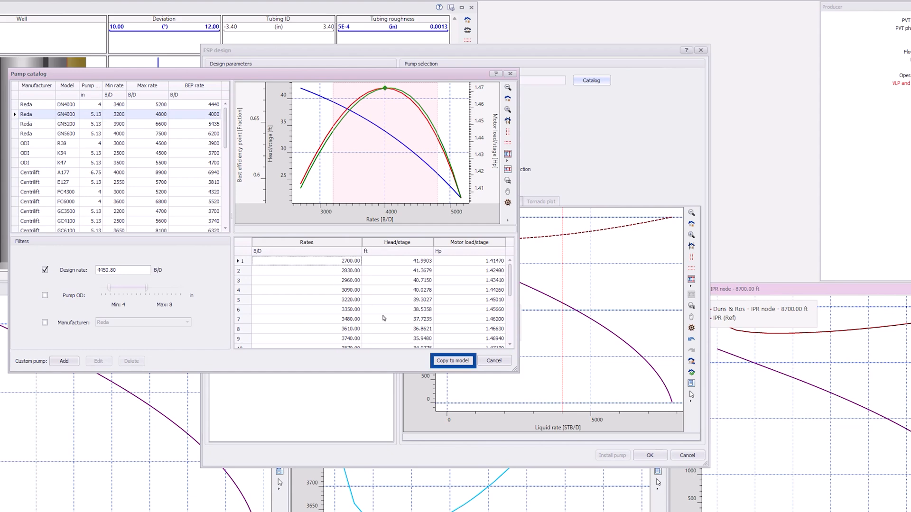
pyautogui.click(469, 361)
pyautogui.moveTo(465, 345); pyautogui.dragTo(466, 392)
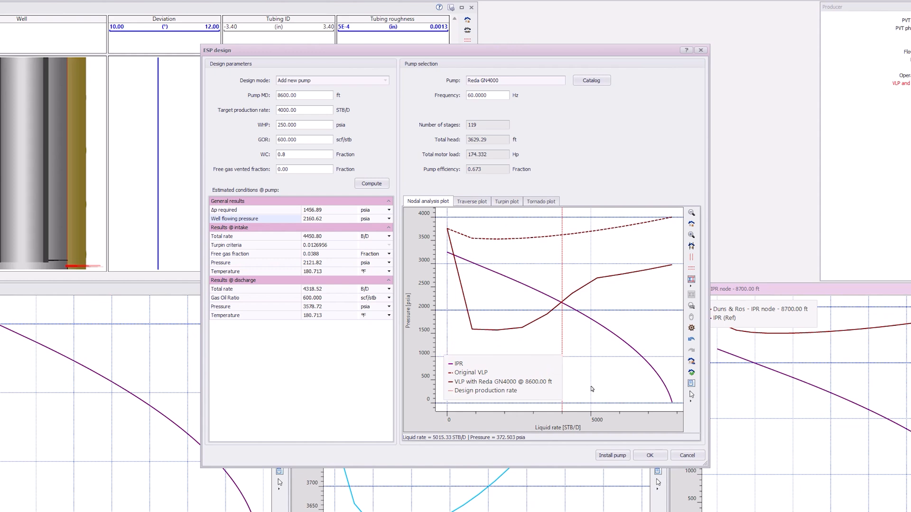
# Step: Display the traverse plot and the Turpin plot of the designed pump, each with its legend
pyautogui.click(471, 202)
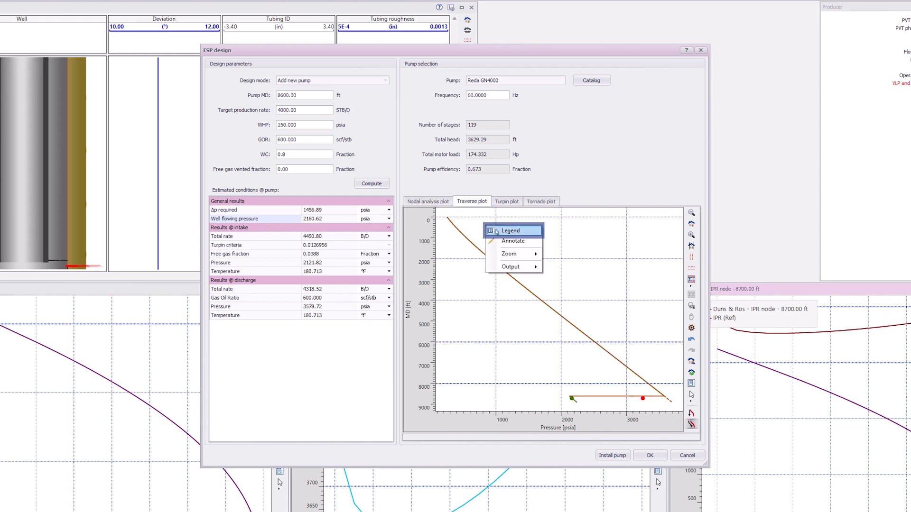
pyautogui.moveTo(537, 238); pyautogui.dragTo(559, 237)
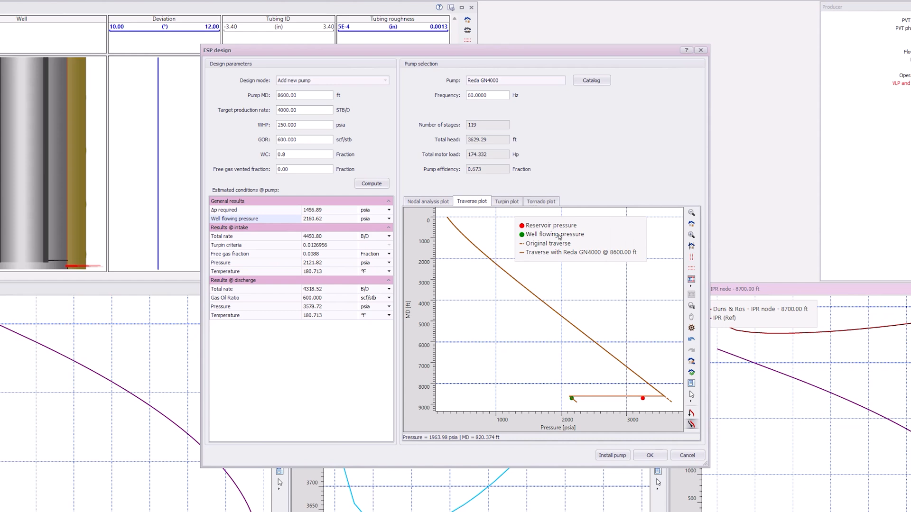
pyautogui.click(506, 201)
pyautogui.rightClick(497, 221)
pyautogui.click(516, 231)
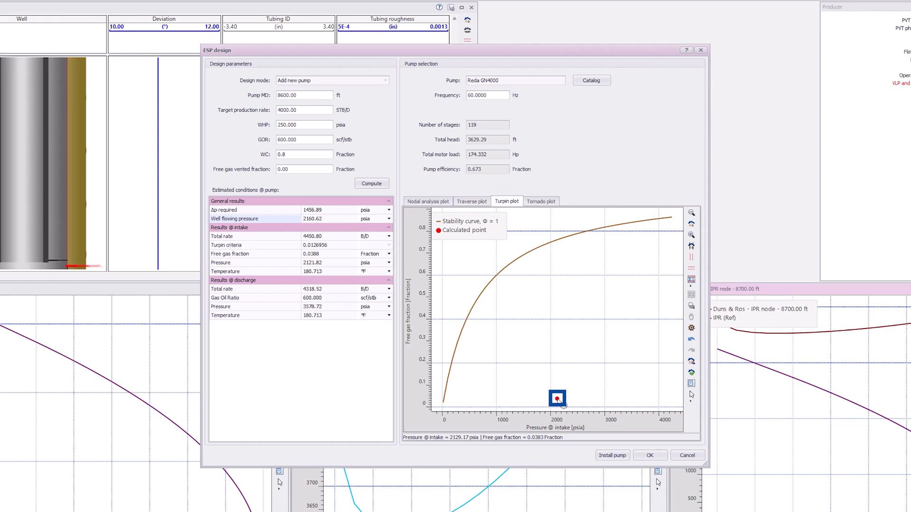
# Step: Display the tornado plot of the designed pump with its intake and discharge legend
pyautogui.click(541, 202)
pyautogui.rightClick(573, 228)
pyautogui.click(579, 232)
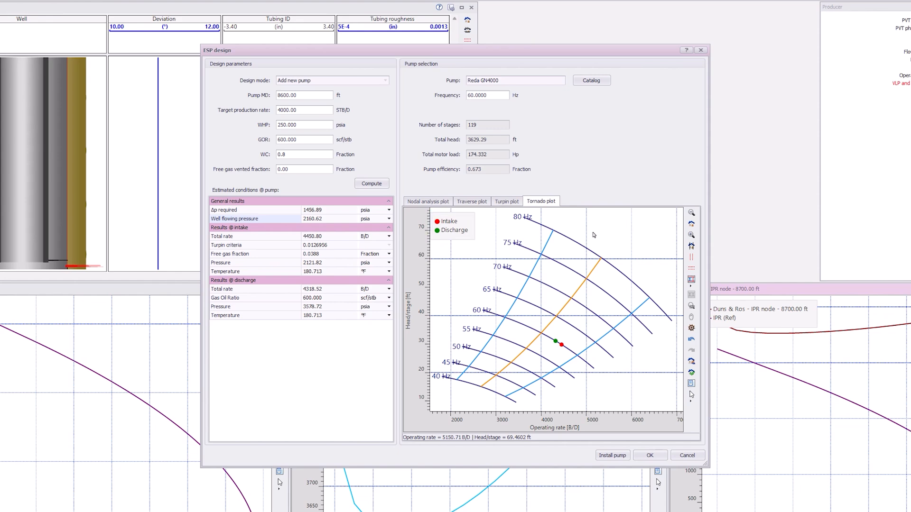
# Step: Install the designed pump in the well and regenerate the VLP
pyautogui.click(603, 459)
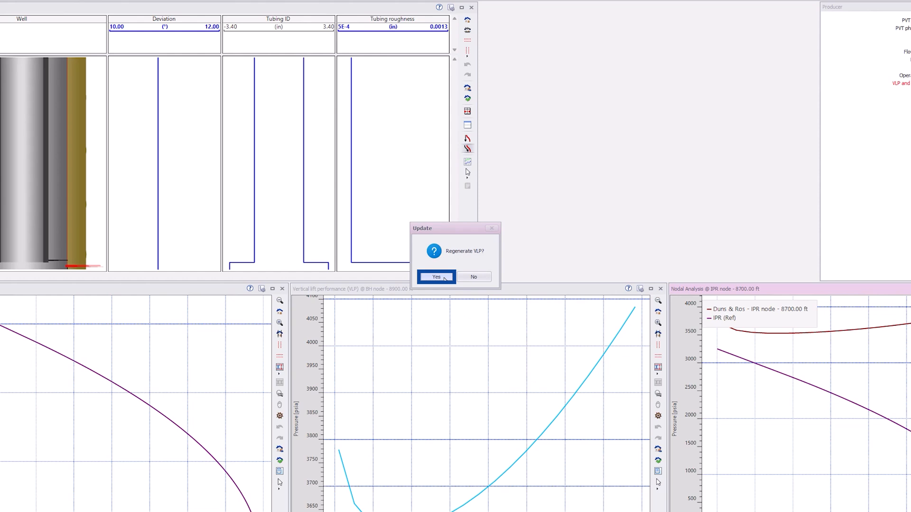
pyautogui.click(445, 279)
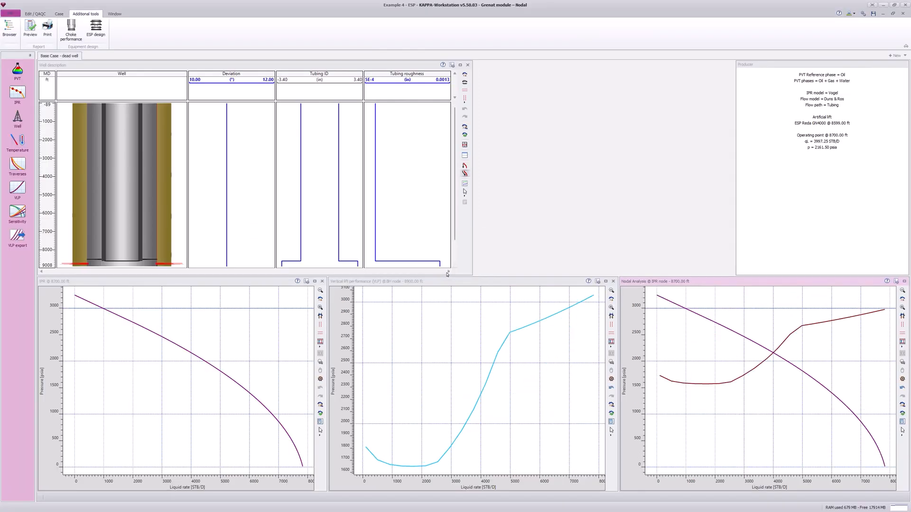
# Step: Inspect the installed ESP's pump parameters in the well description
pyautogui.click(19, 123)
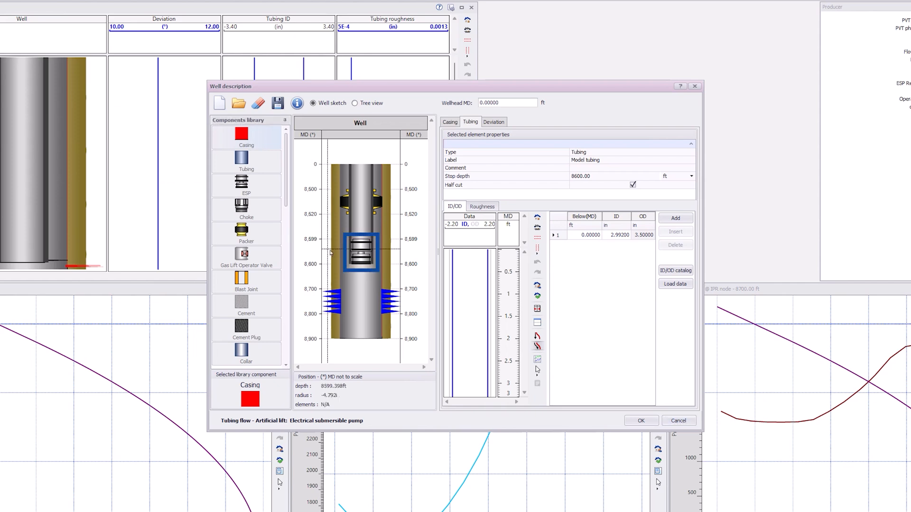
pyautogui.click(384, 260)
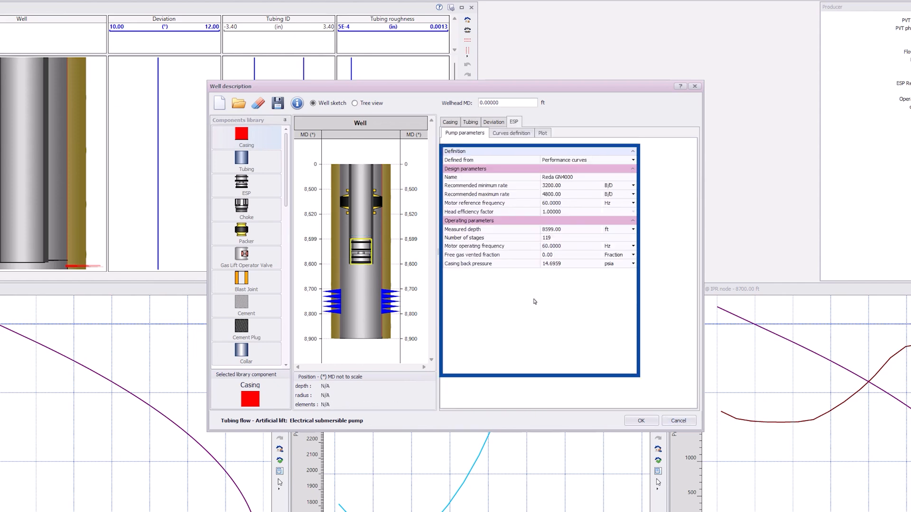
pyautogui.click(669, 421)
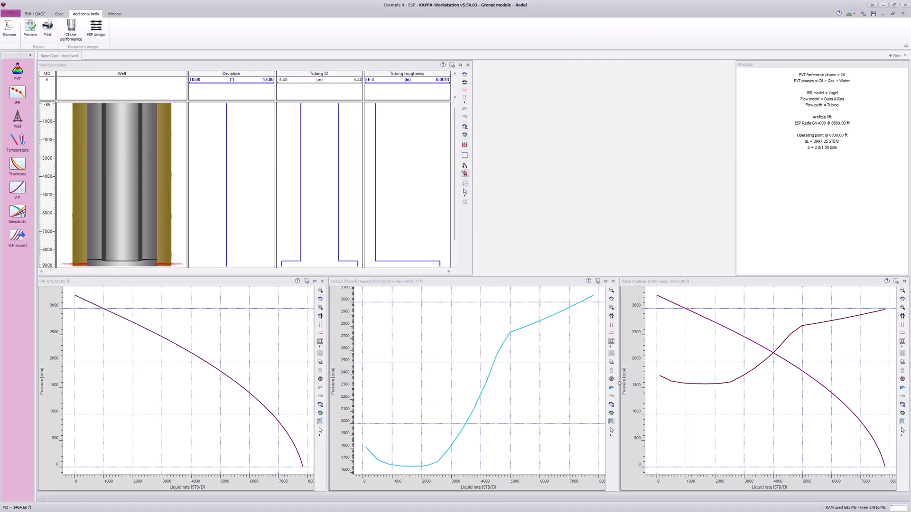
# Step: Highlight the IPR and VLP intersection on the nodal analysis plot and display the operating point results in the plot
pyautogui.rightClick(684, 350)
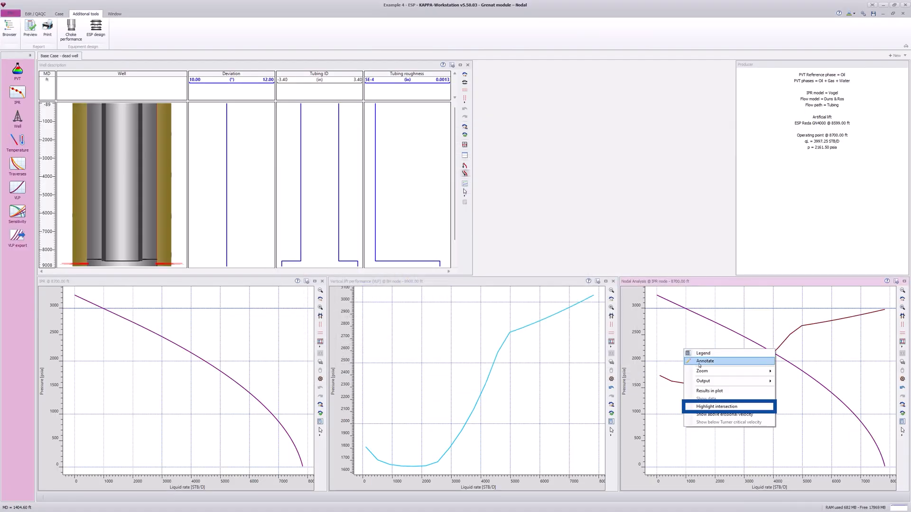
pyautogui.click(739, 406)
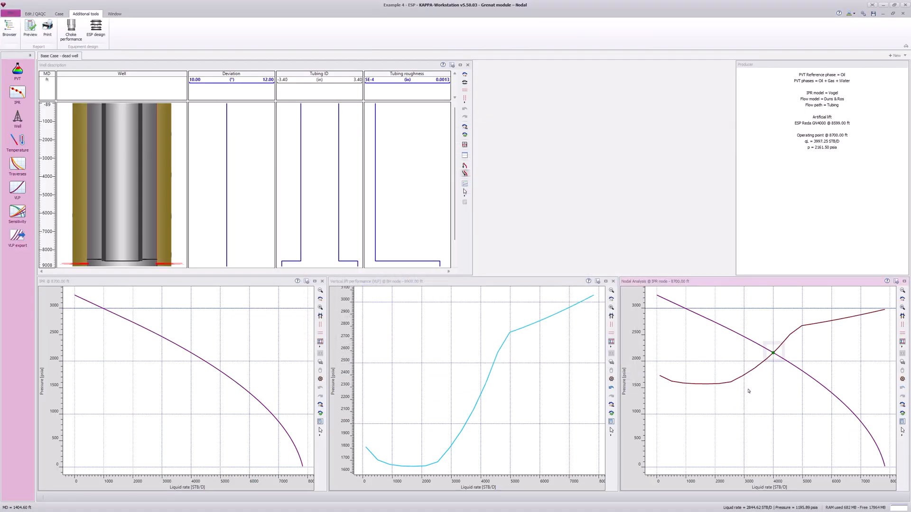
pyautogui.rightClick(777, 362)
pyautogui.click(809, 399)
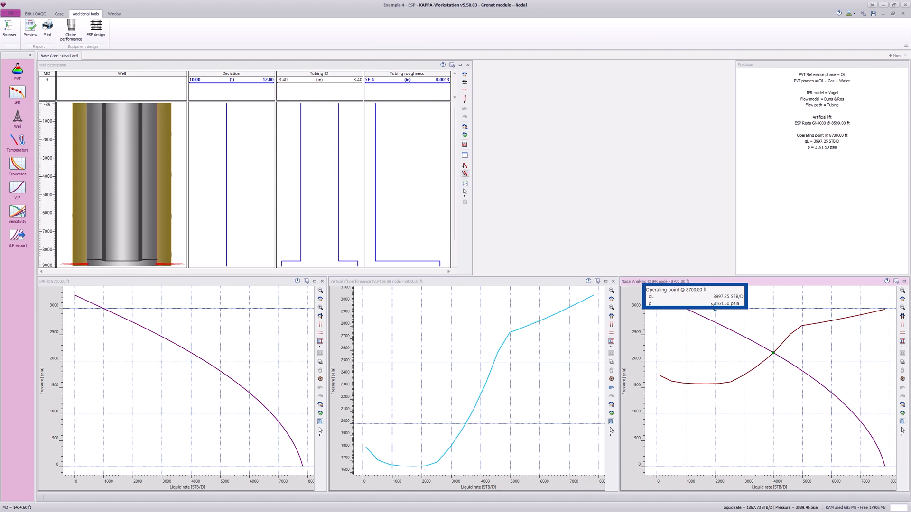
# Step: Run a simple sensitivity on the installed pump's operating frequency, using five linear samples from 30 to 90 Hz
pyautogui.click(17, 213)
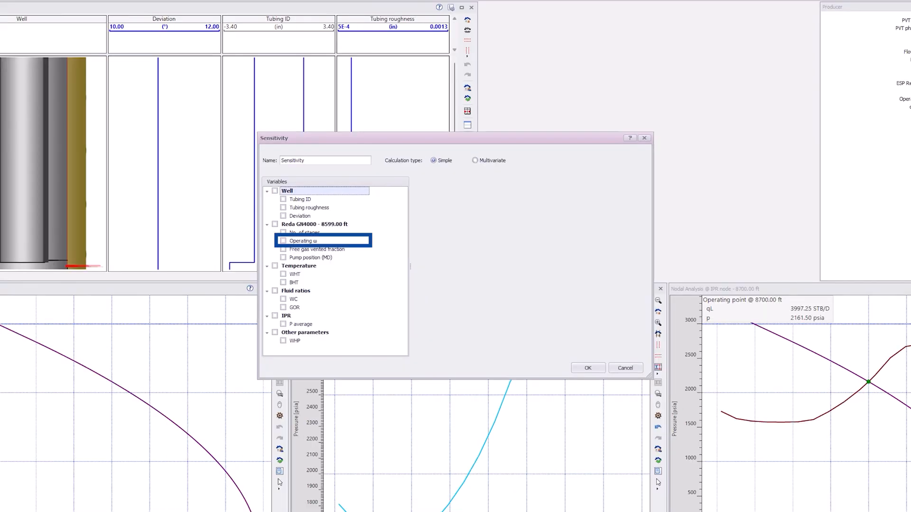
pyautogui.click(284, 241)
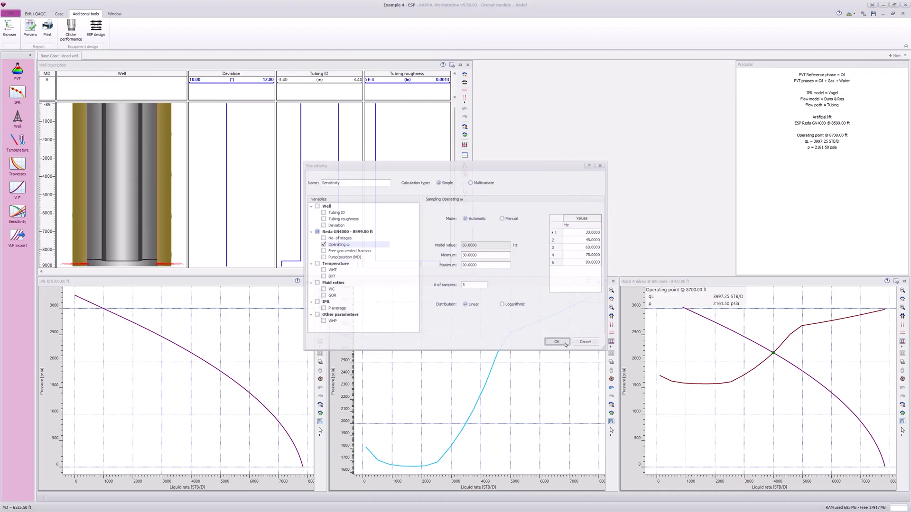
pyautogui.click(596, 370)
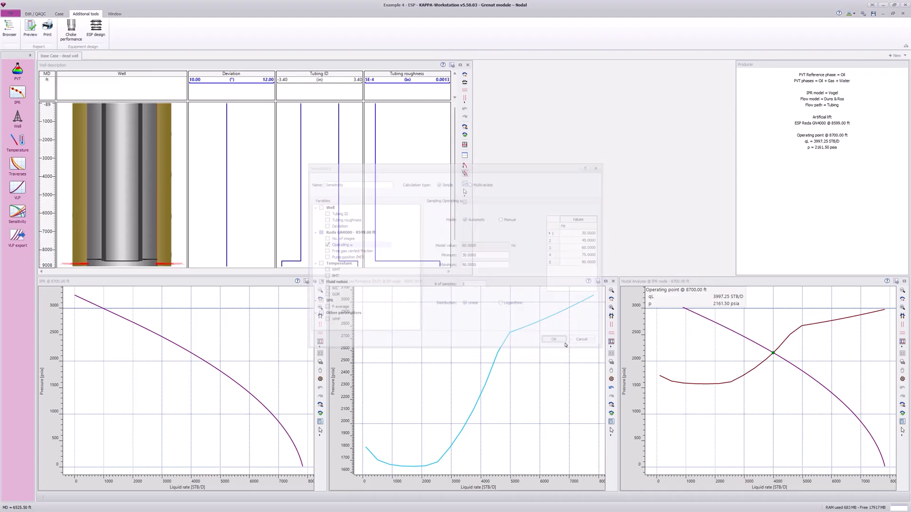
# Step: Maximize the sensitivity plot, display its legend of operating frequencies, and restore the plot to its tiled size
pyautogui.doubleClick(763, 282)
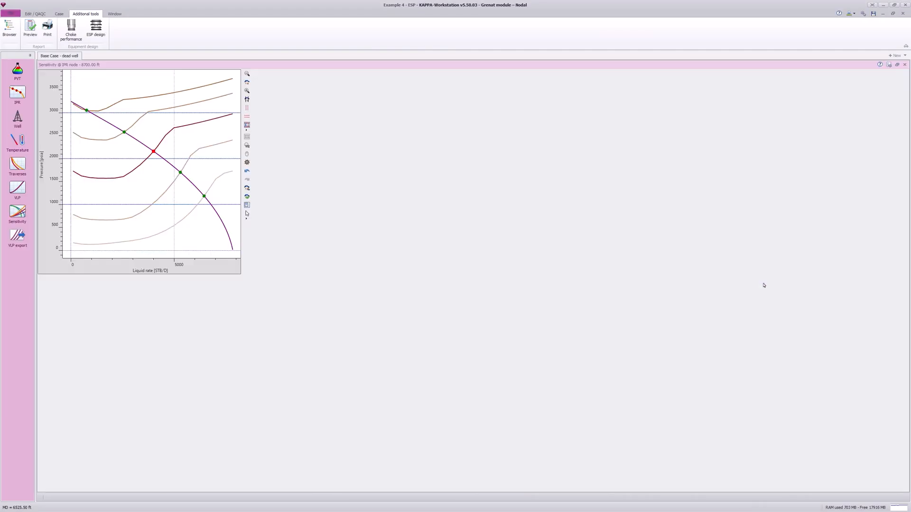
pyautogui.rightClick(762, 283)
pyautogui.click(784, 288)
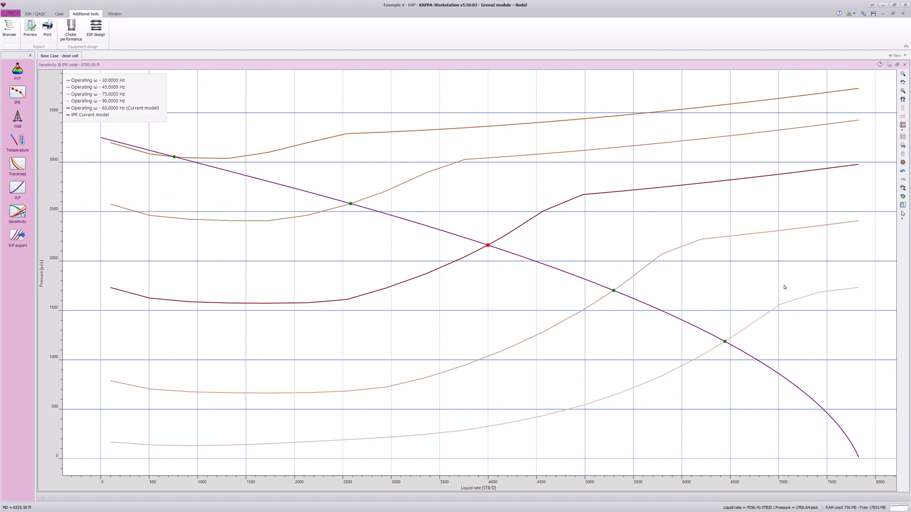
pyautogui.doubleClick(441, 67)
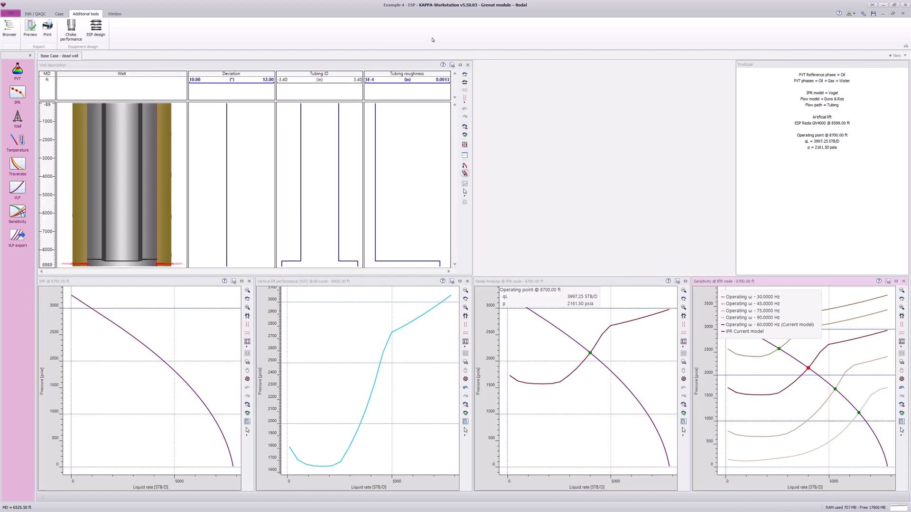